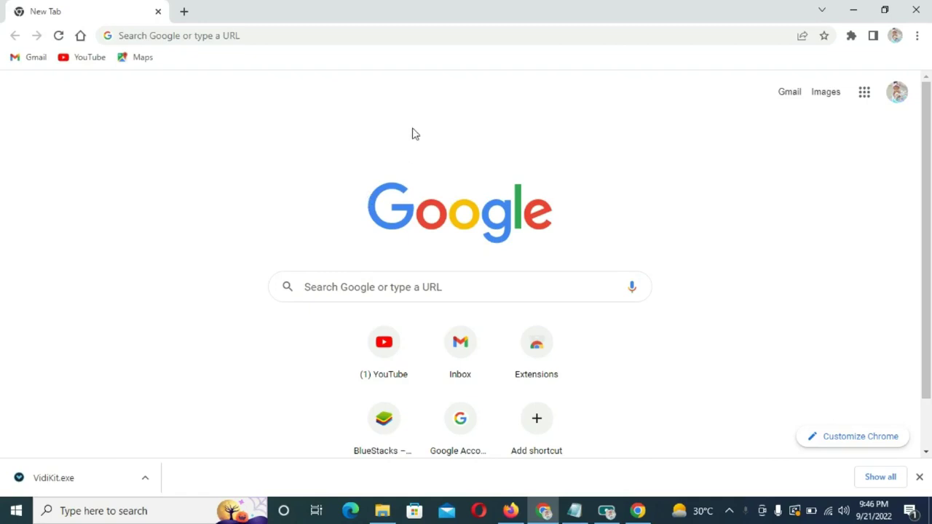
{"action": "left_click", "coordinate": [246, 36]}
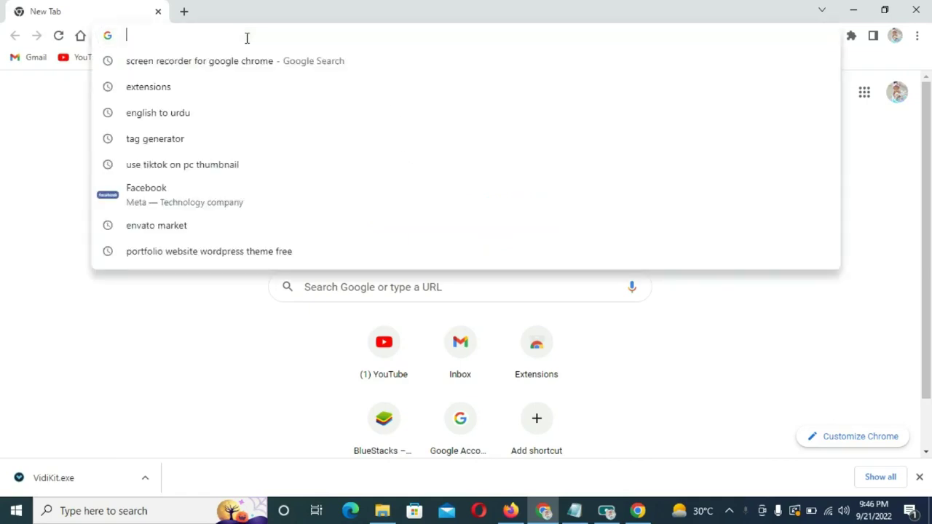
{"action": "type", "text": "https://www.joyoshare.com/vidikit/?utm_source=TechGBX"}
{"action": "key", "text": "Return"}
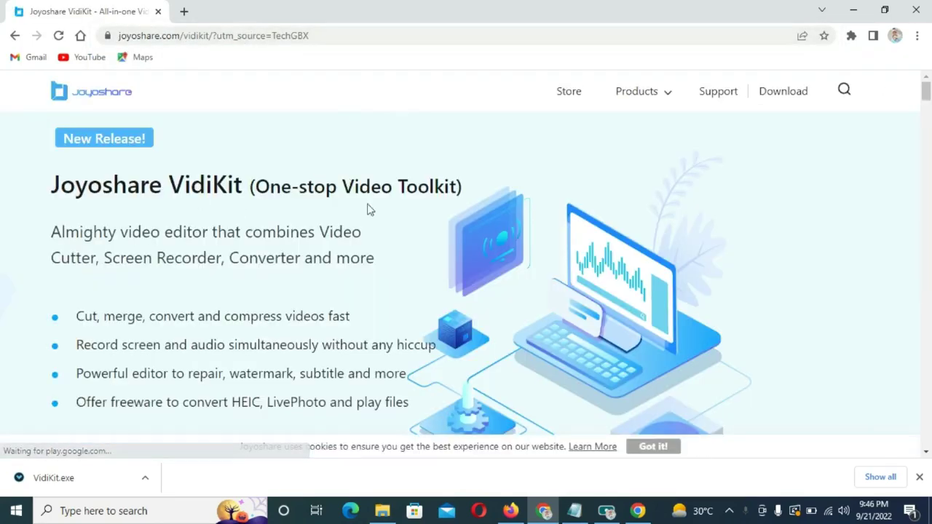
- Start downloading the Windows free trial of VidiKit from the product page, and cancel that download
{"action": "scroll", "coordinate": [186, 232], "scroll_direction": "down", "scroll_amount": 3}
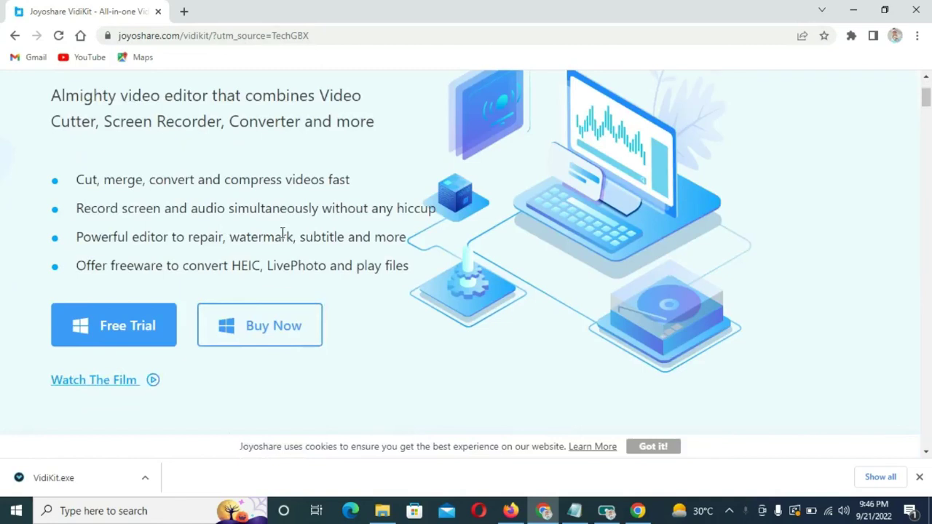
{"action": "scroll", "coordinate": [517, 206], "scroll_direction": "up", "scroll_amount": 3}
{"action": "scroll", "coordinate": [262, 200], "scroll_direction": "down", "scroll_amount": 3}
{"action": "left_click", "coordinate": [142, 256]}
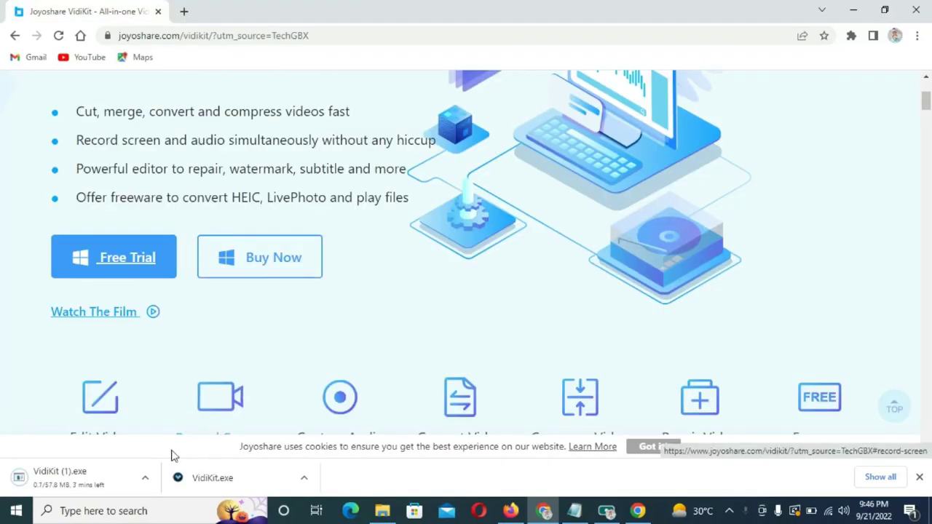
{"action": "left_click", "coordinate": [144, 478]}
{"action": "left_click", "coordinate": [184, 455]}
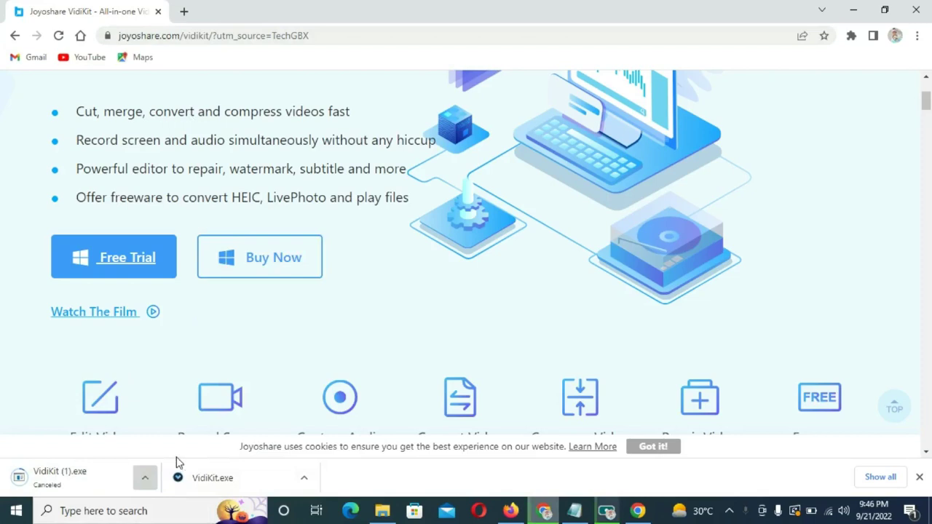
- Switch to File Explorer and launch the VidiKit installer from the Downloads folder
{"action": "left_click", "coordinate": [393, 513]}
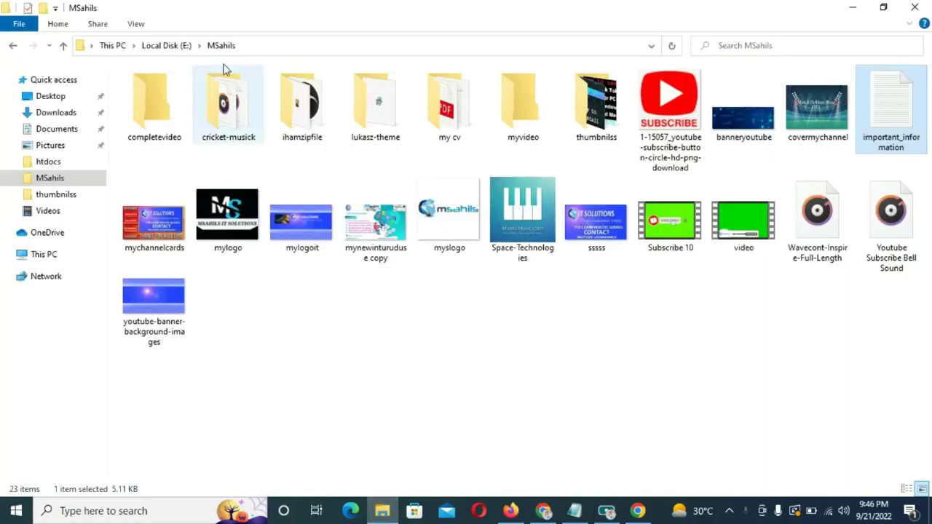
{"action": "left_click", "coordinate": [63, 113]}
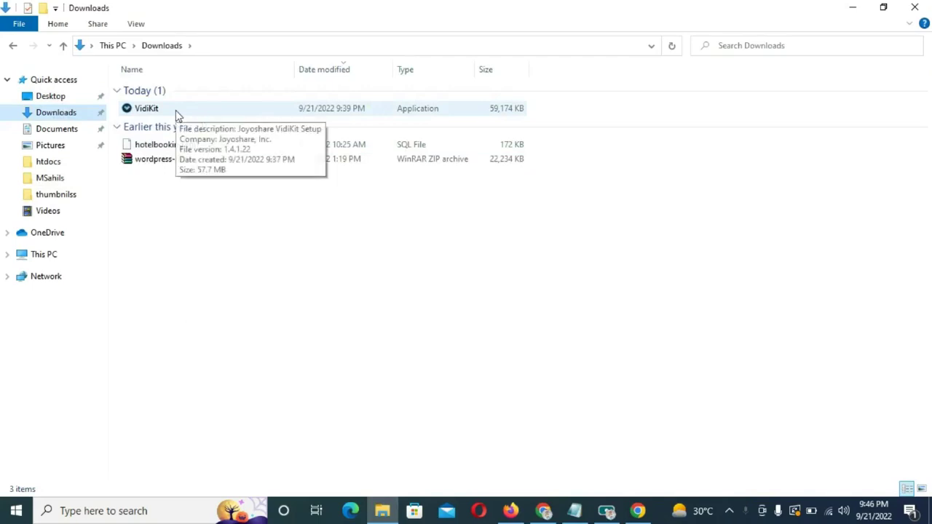
{"action": "right_click", "coordinate": [177, 108]}
{"action": "double_click", "coordinate": [147, 107]}
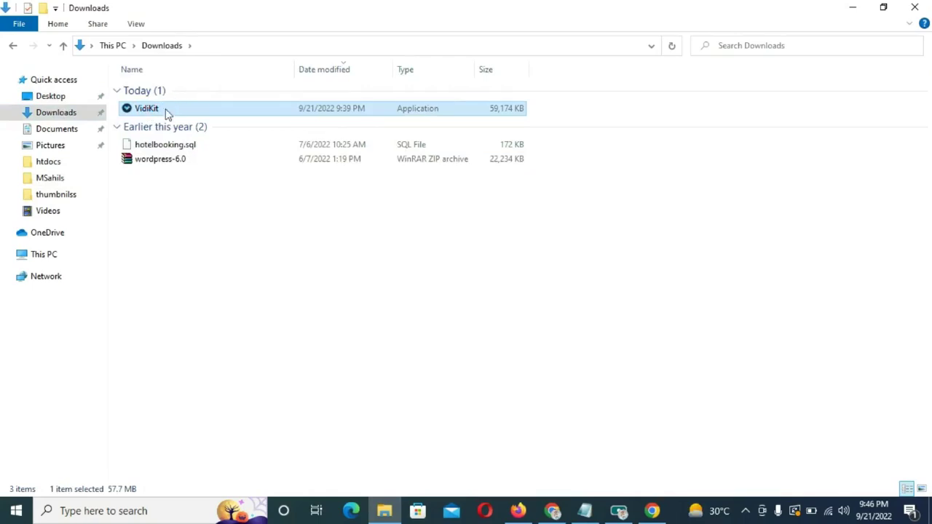
{"action": "right_click", "coordinate": [153, 107]}
{"action": "left_click", "coordinate": [197, 102]}
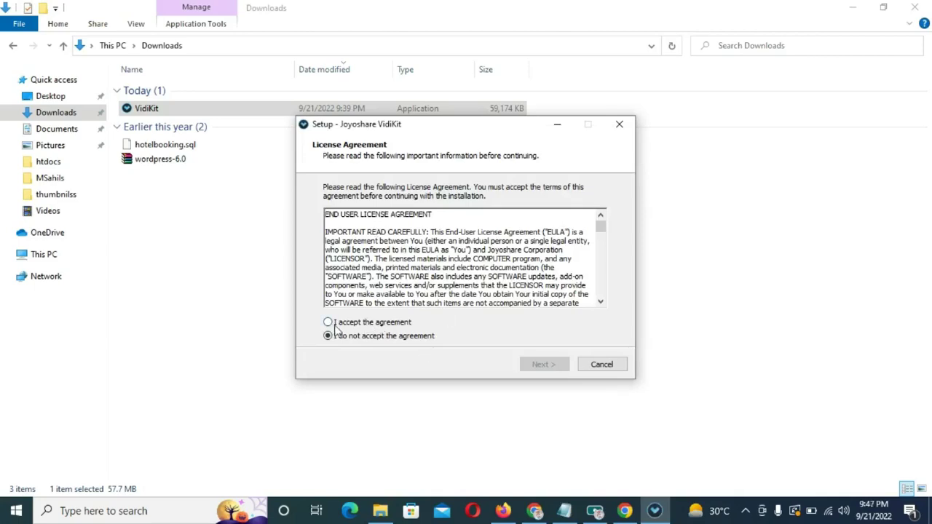
- Accept the license agreement and install Joyoshare VidiKit in the default folder with a desktop shortcut, finishing setup with launch enabled
{"action": "left_click", "coordinate": [328, 323]}
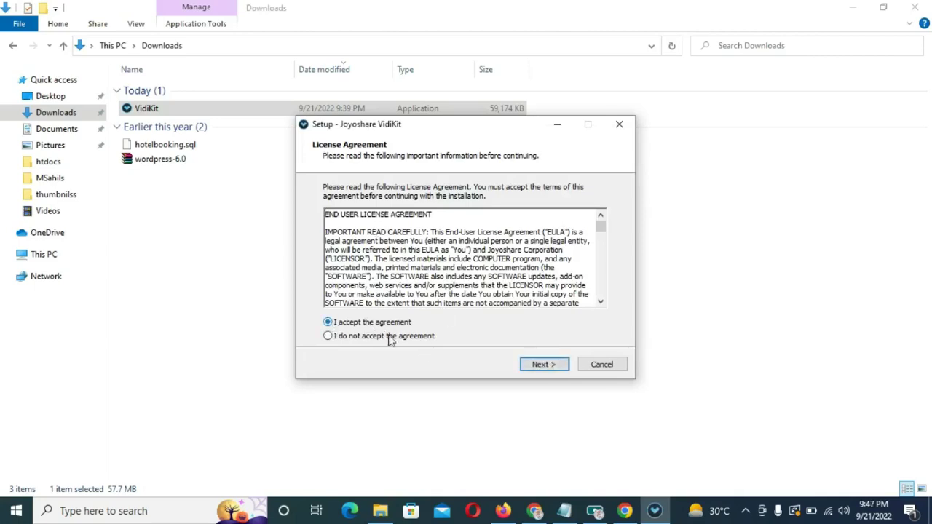
{"action": "left_click", "coordinate": [545, 365]}
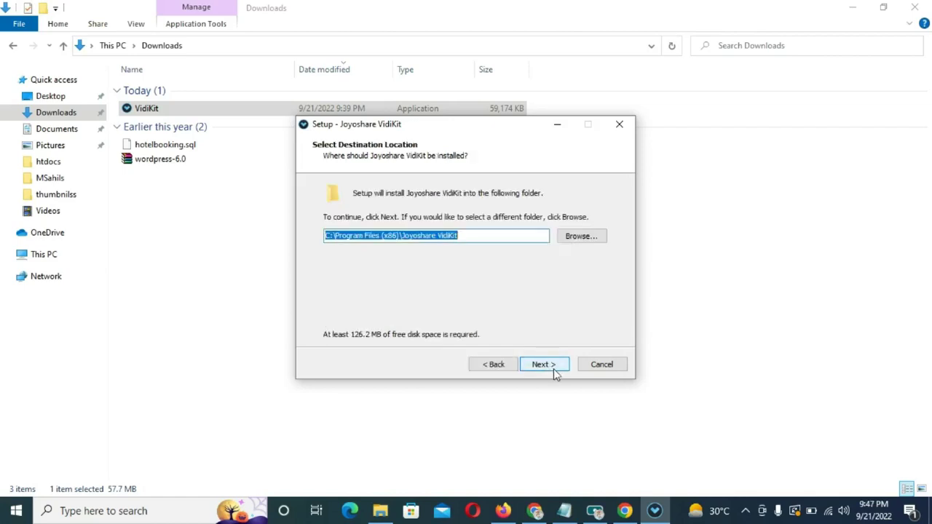
{"action": "left_click", "coordinate": [550, 366]}
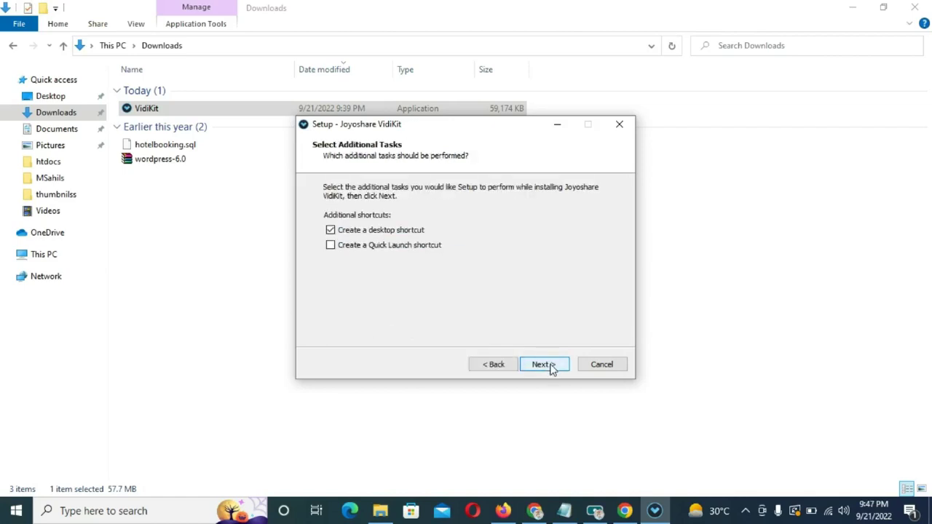
{"action": "left_click", "coordinate": [551, 367]}
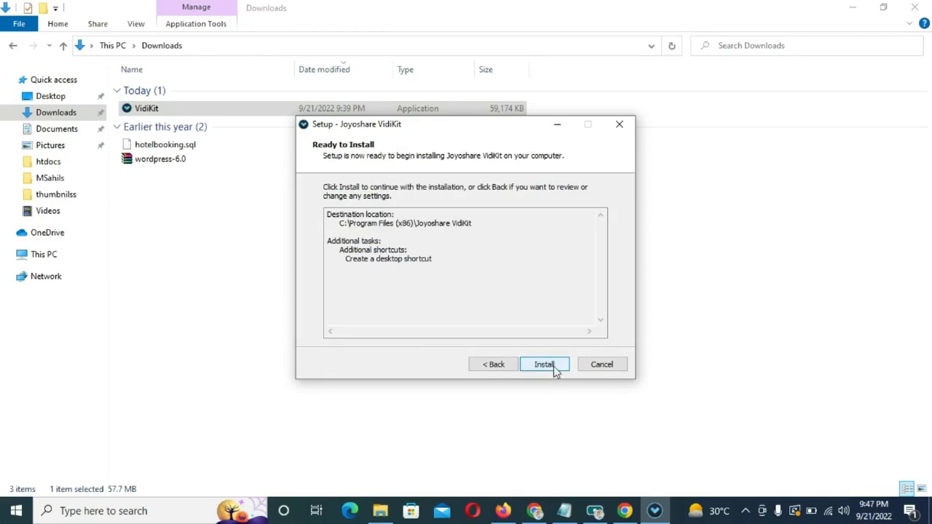
{"action": "left_click", "coordinate": [553, 366]}
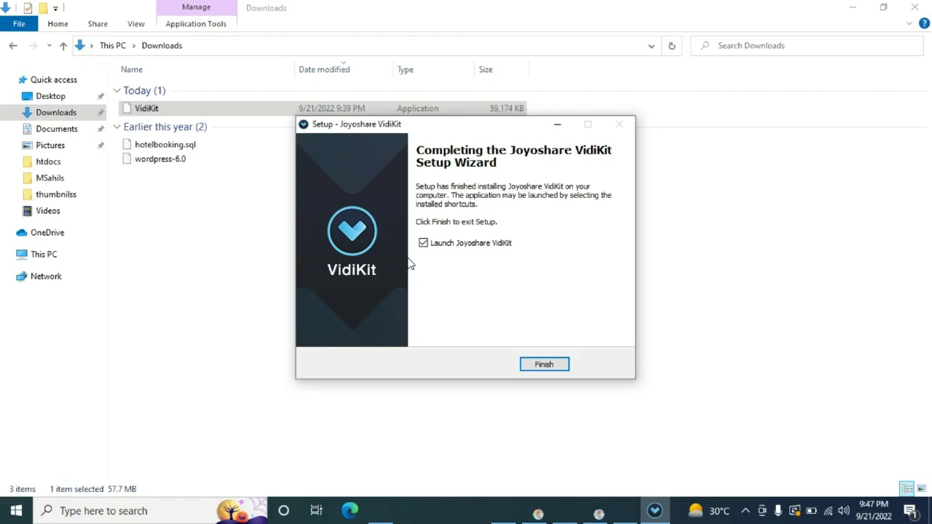
{"action": "left_click", "coordinate": [544, 365]}
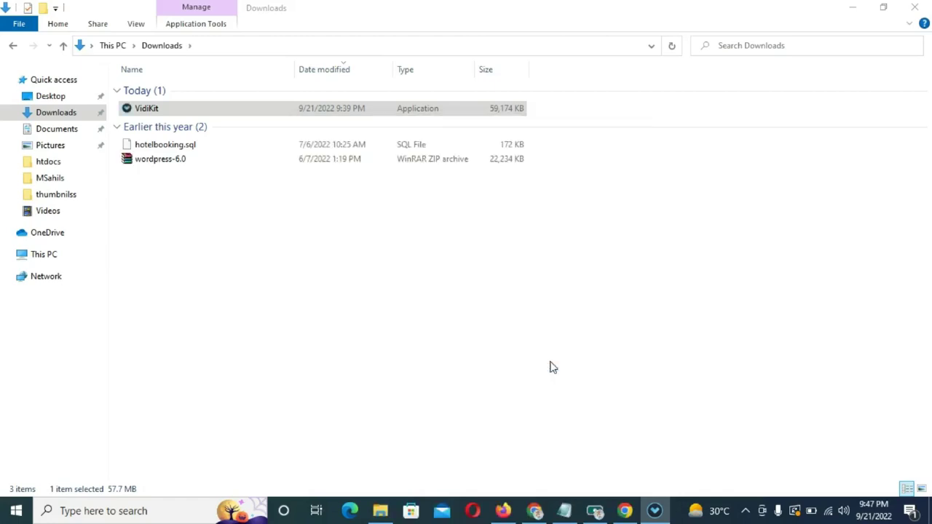
- Go to the desktop, open Joyoshare VidiKit and start its Video Cutter tool
{"action": "key", "text": "super+d"}
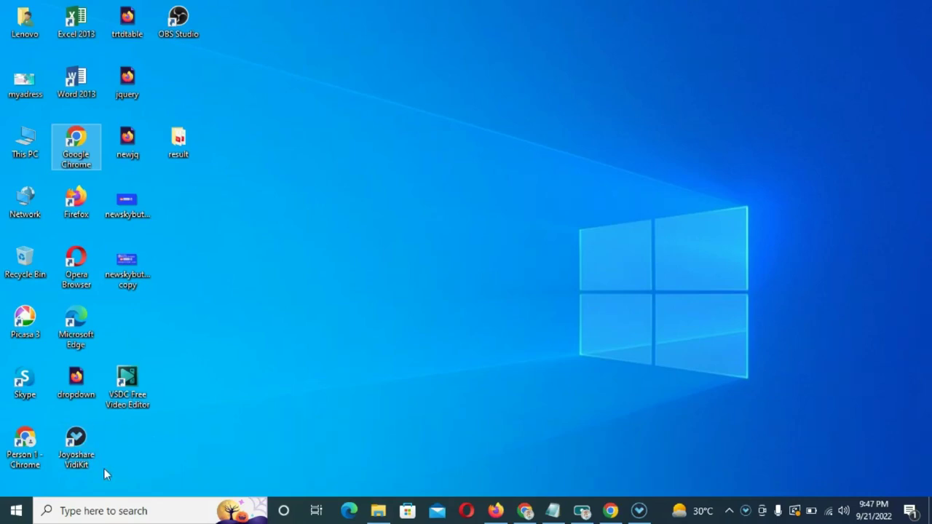
{"action": "left_click", "coordinate": [84, 450]}
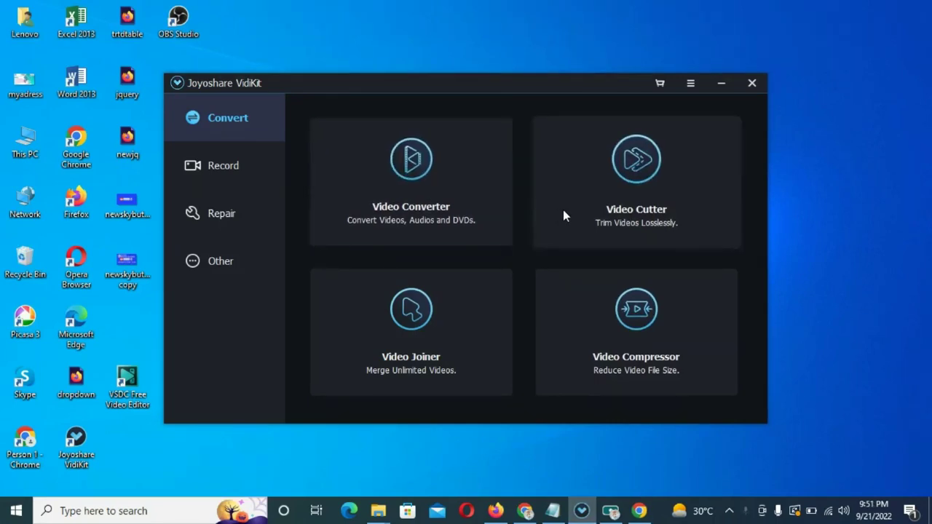
{"action": "left_click", "coordinate": [639, 171]}
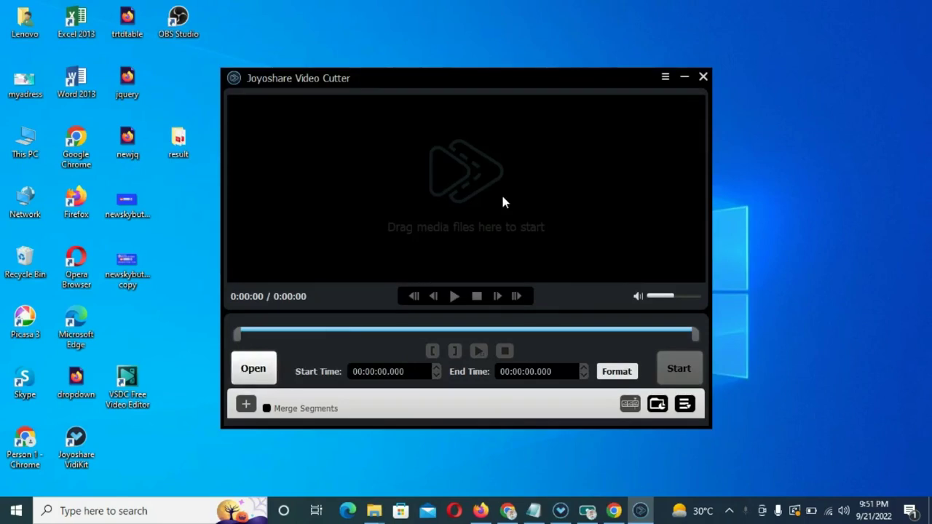
- Load the file "video" from the MSahils folder into the Video Cutter
{"action": "left_click", "coordinate": [254, 371]}
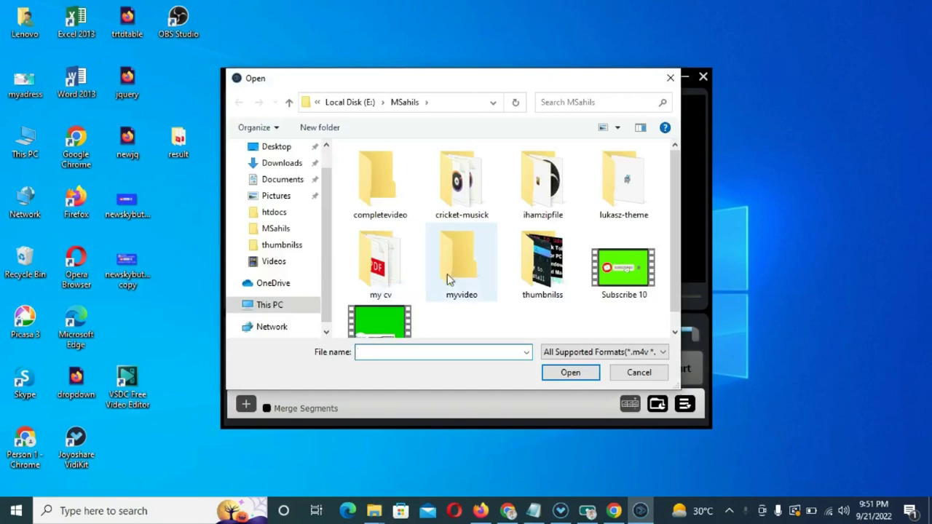
{"action": "scroll", "coordinate": [469, 281], "scroll_direction": "down", "scroll_amount": 1}
{"action": "left_click", "coordinate": [380, 307]}
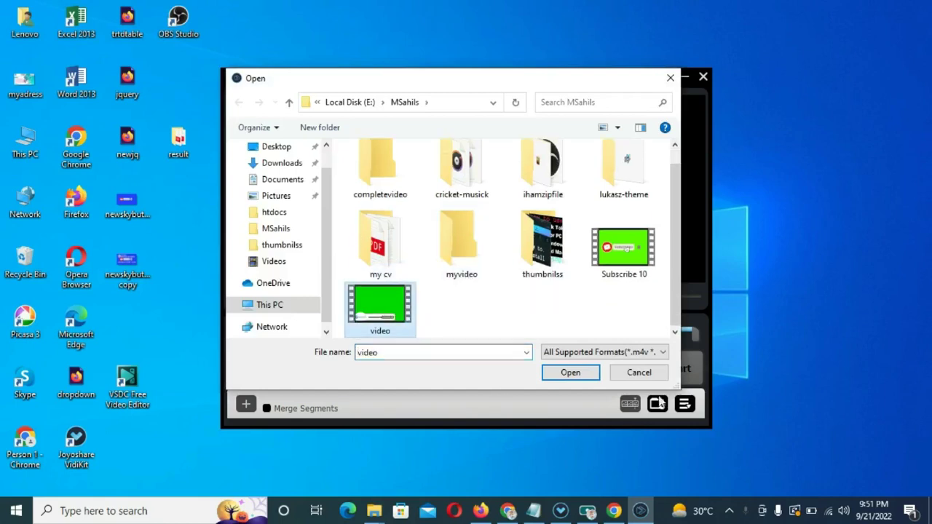
{"action": "left_click", "coordinate": [581, 375]}
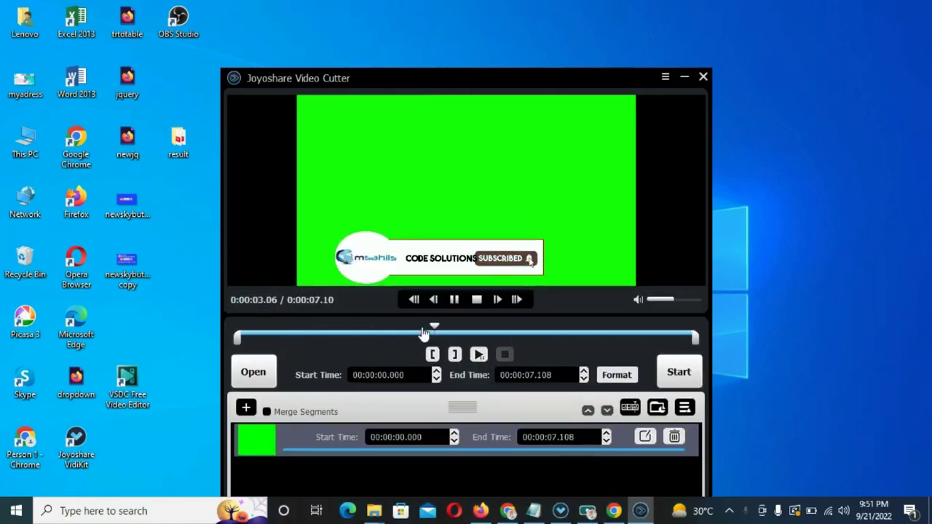
- Trim the clip to run from 00:00:02.172 to 00:00:03.355 and export the segment in the trial version
{"action": "left_click_drag", "start_coordinate": [456, 337], "coordinate": [379, 339]}
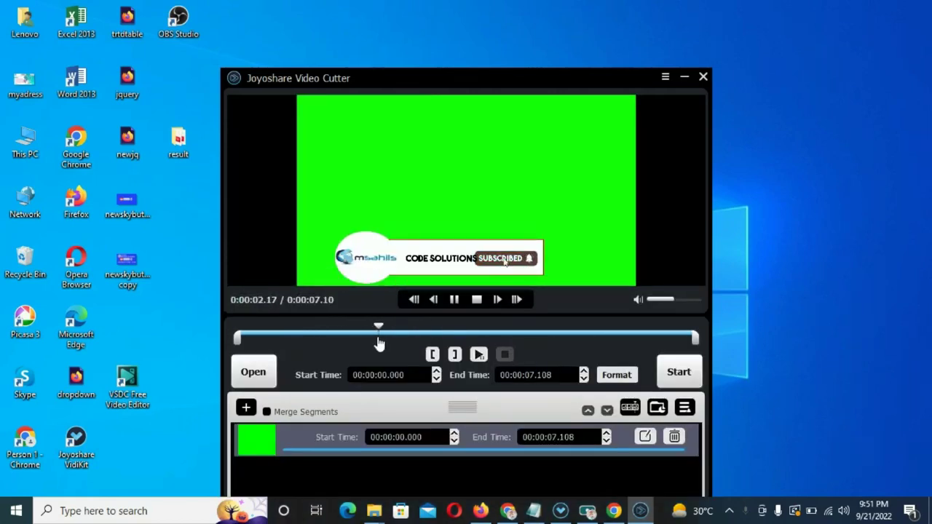
{"action": "left_click", "coordinate": [454, 299]}
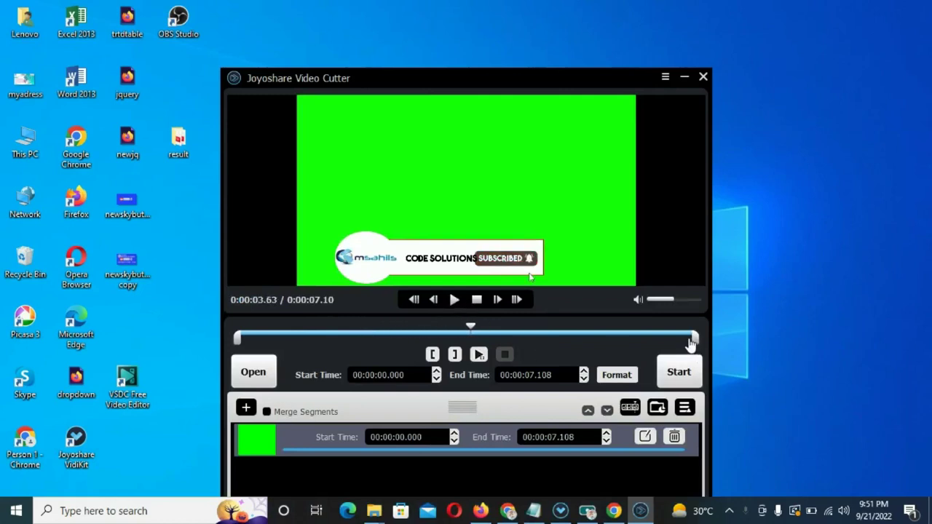
{"action": "left_click_drag", "start_coordinate": [695, 339], "coordinate": [457, 339]}
{"action": "left_click_drag", "start_coordinate": [238, 338], "coordinate": [375, 339]}
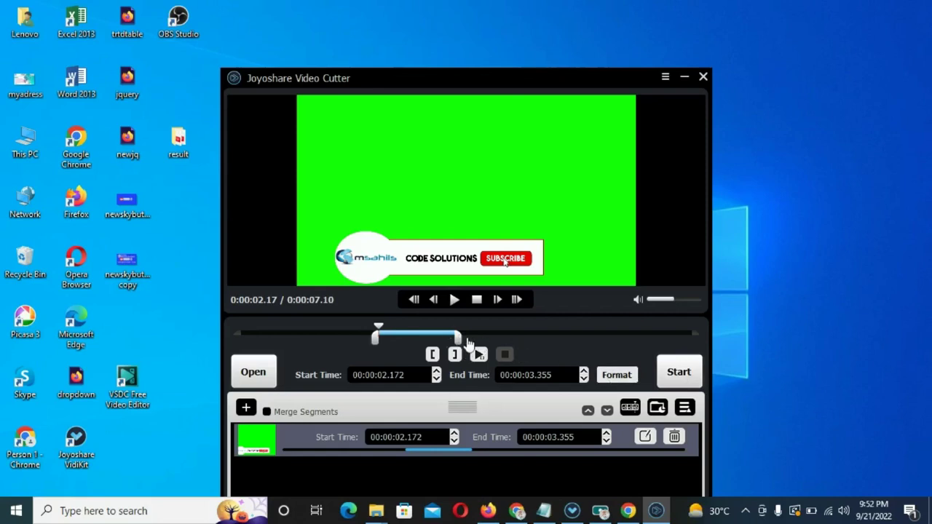
{"action": "left_click", "coordinate": [678, 374]}
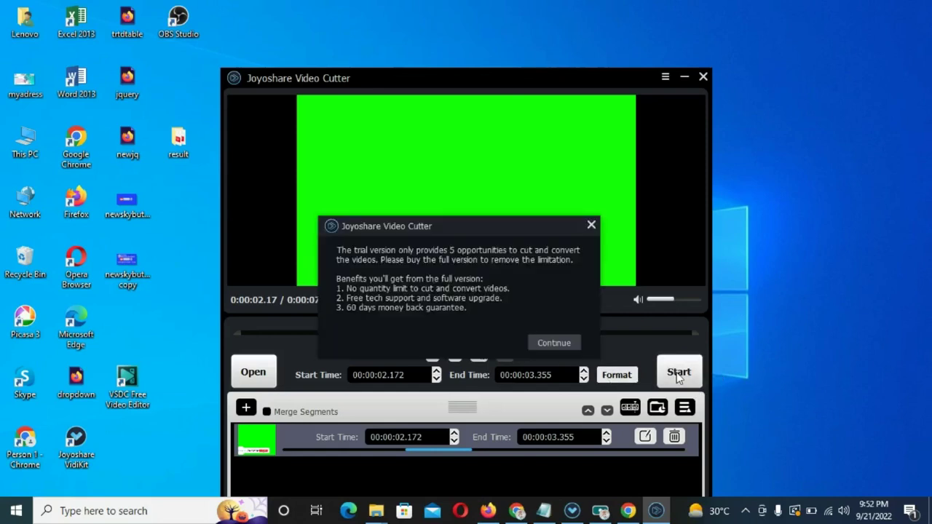
{"action": "left_click", "coordinate": [555, 348]}
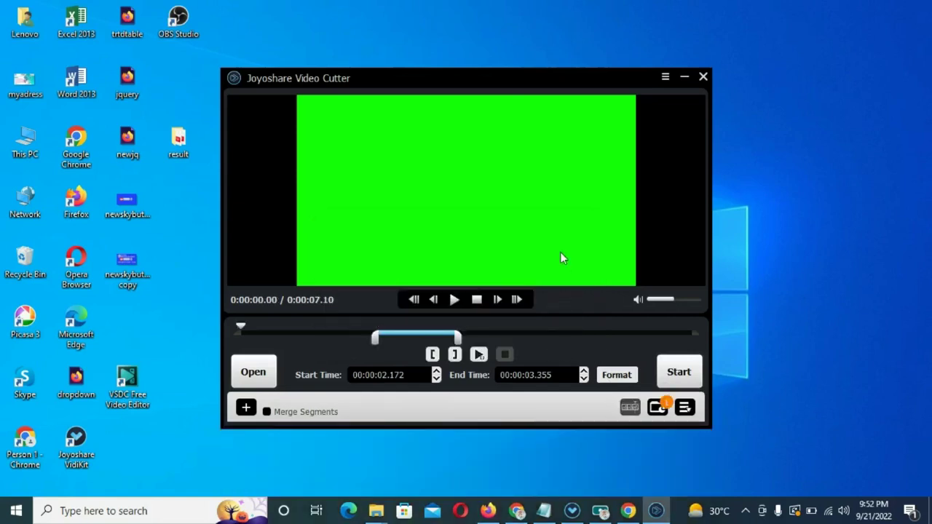
- Open the Converted output location and play the exported video_1 from the video(1) folder
{"action": "left_click", "coordinate": [658, 409]}
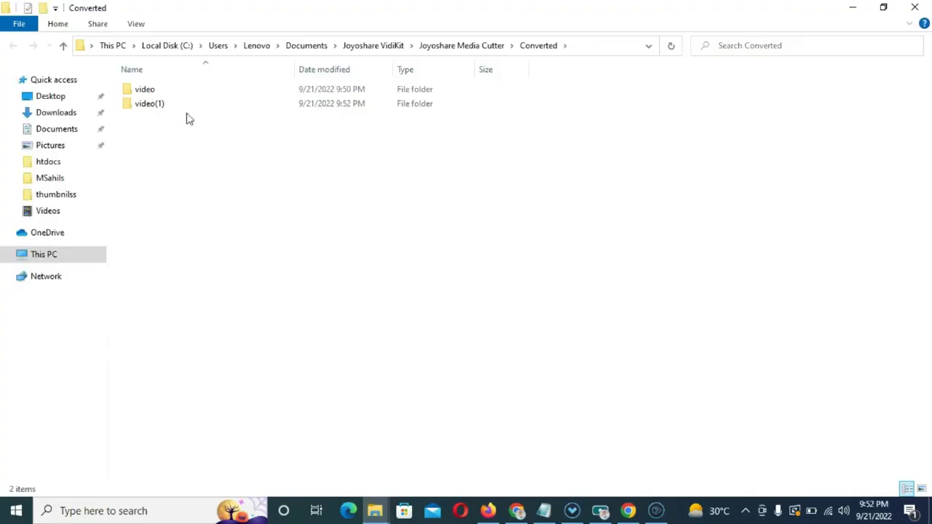
{"action": "left_click", "coordinate": [158, 102]}
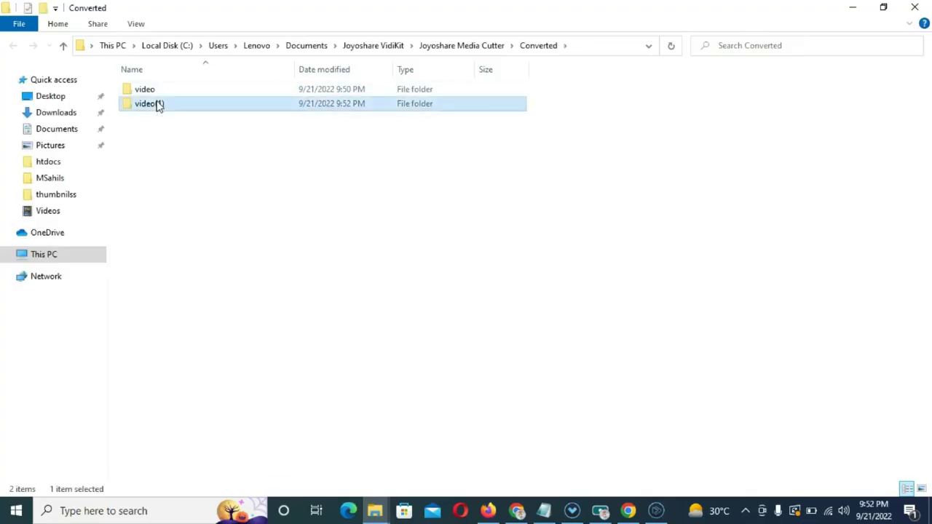
{"action": "double_click", "coordinate": [200, 108]}
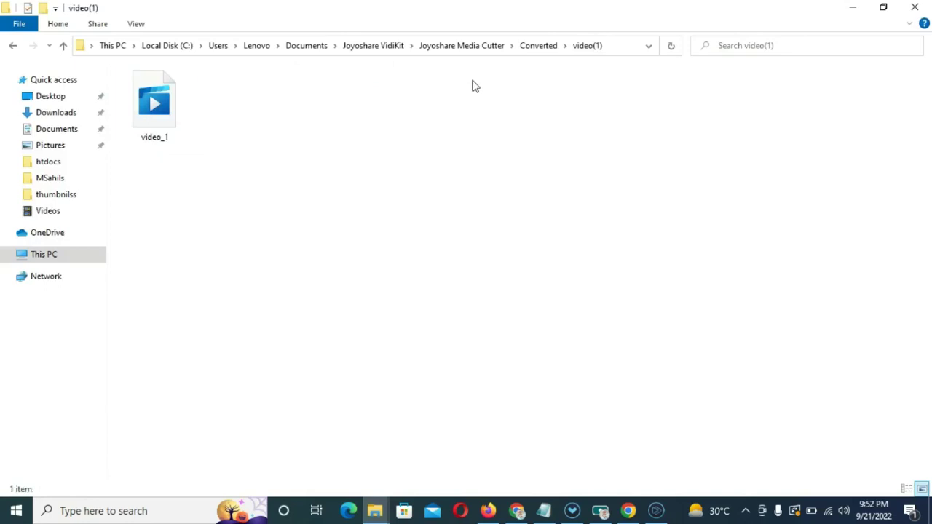
{"action": "left_click", "coordinate": [163, 121]}
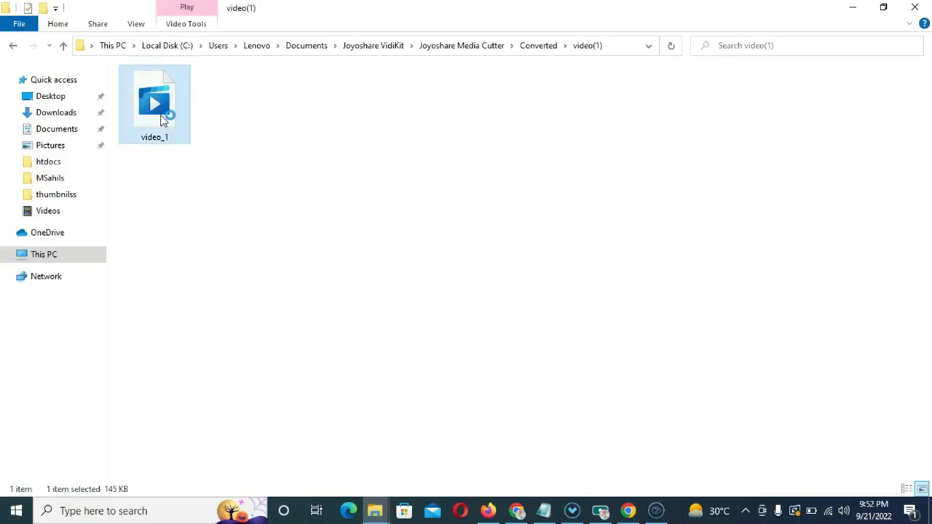
{"action": "double_click", "coordinate": [163, 120]}
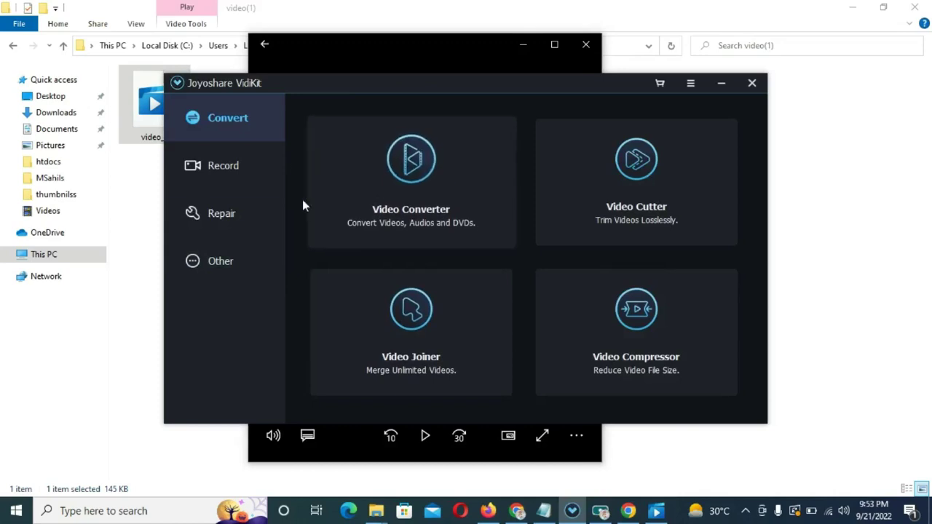
- Switch back to Joyoshare VidiKit and review the tools offered in the Record, Repair and Other categories, returning to Record
{"action": "left_click", "coordinate": [237, 169]}
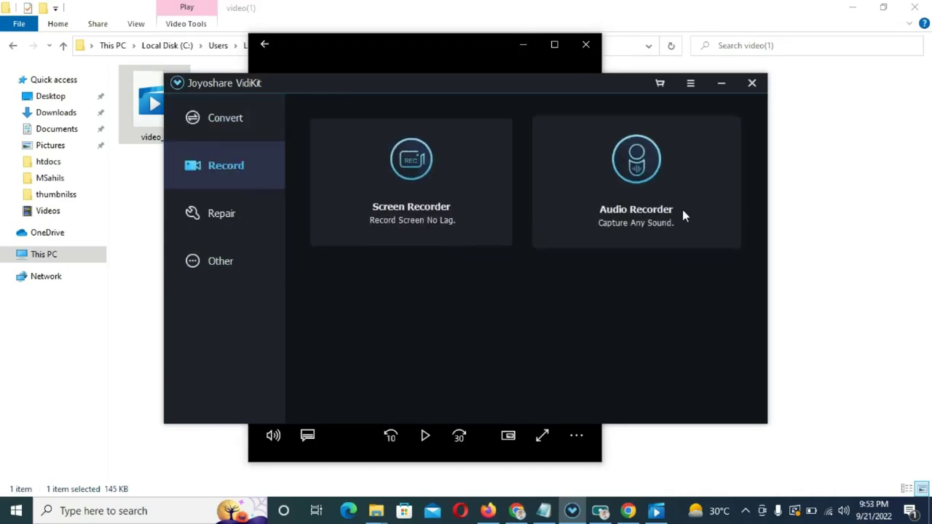
{"action": "left_click", "coordinate": [230, 214]}
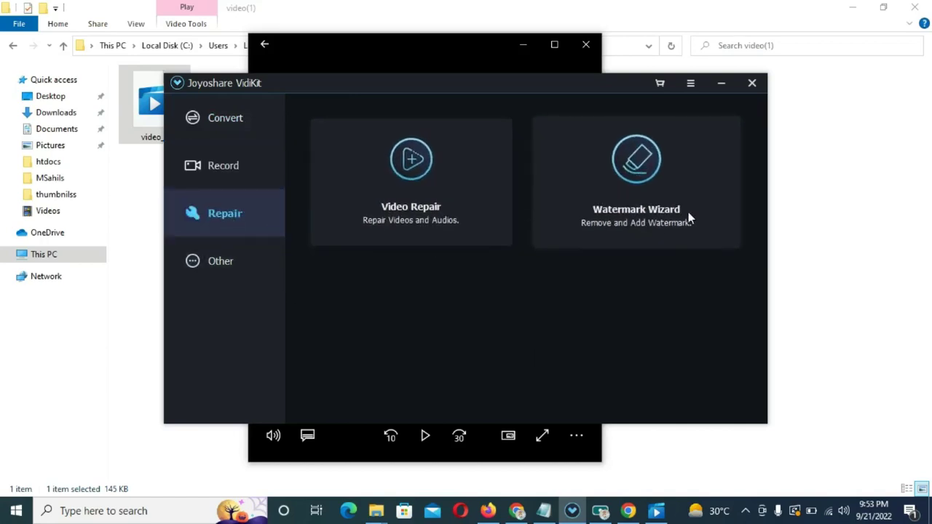
{"action": "left_click", "coordinate": [235, 252]}
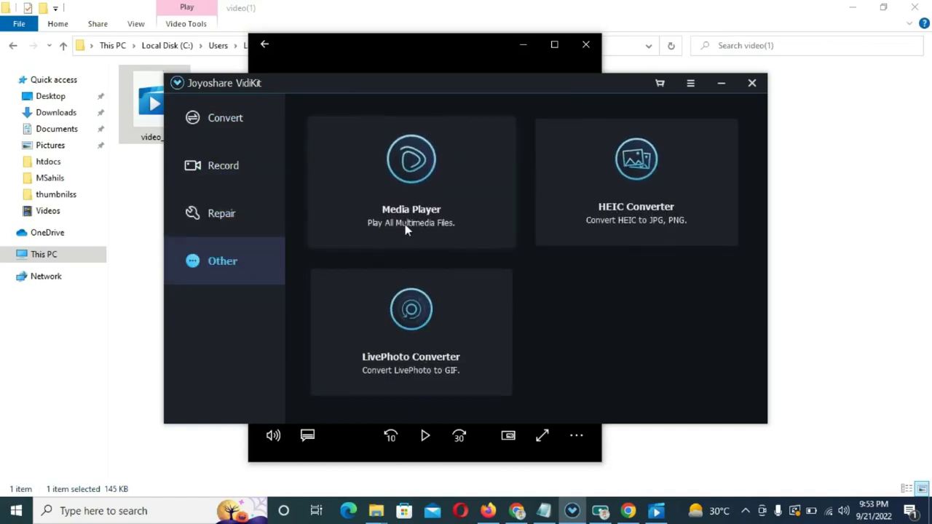
{"action": "left_click", "coordinate": [233, 174]}
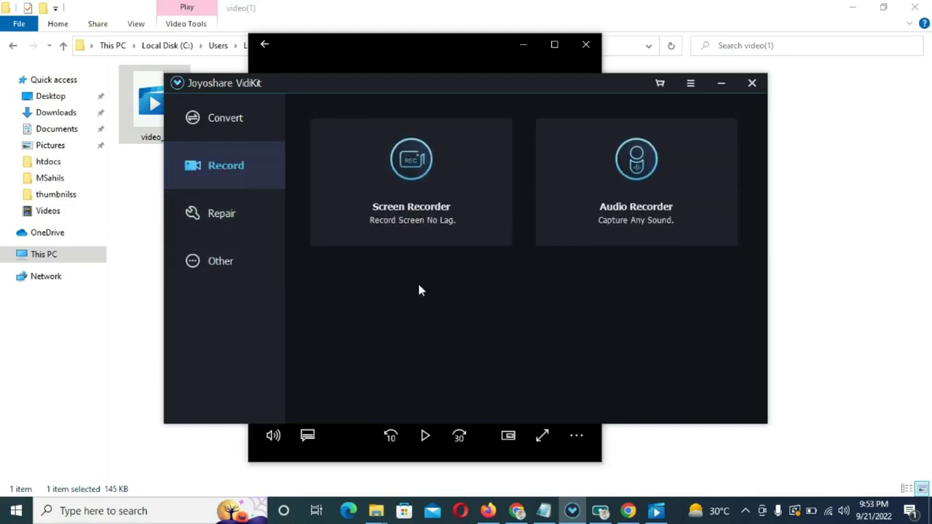